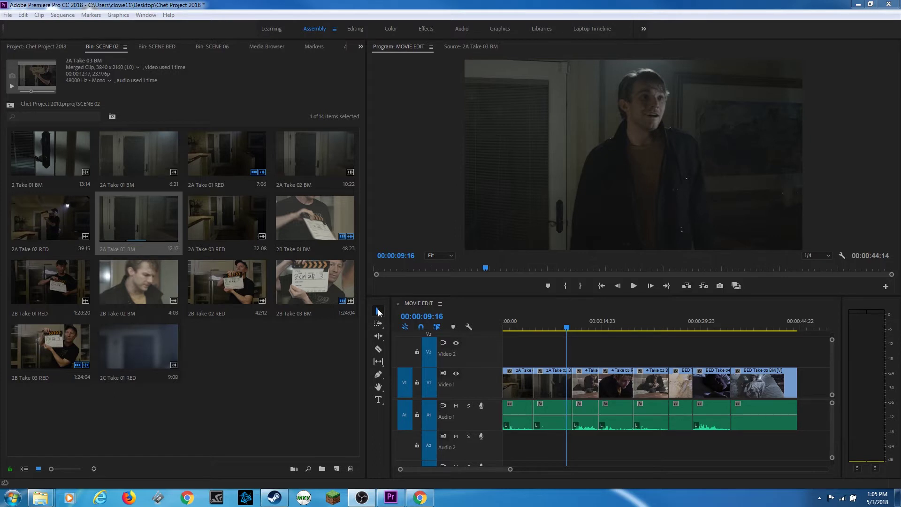
Switch to the Editing workspace, try out the Hand tool, and return to the Selection tool.
{"action": "left_click", "coordinate": [378, 313]}
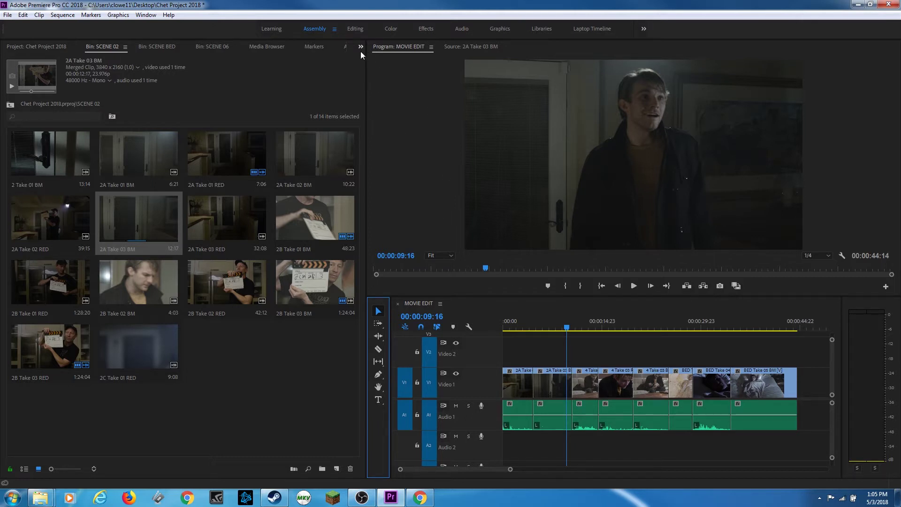
{"action": "left_click", "coordinate": [362, 31]}
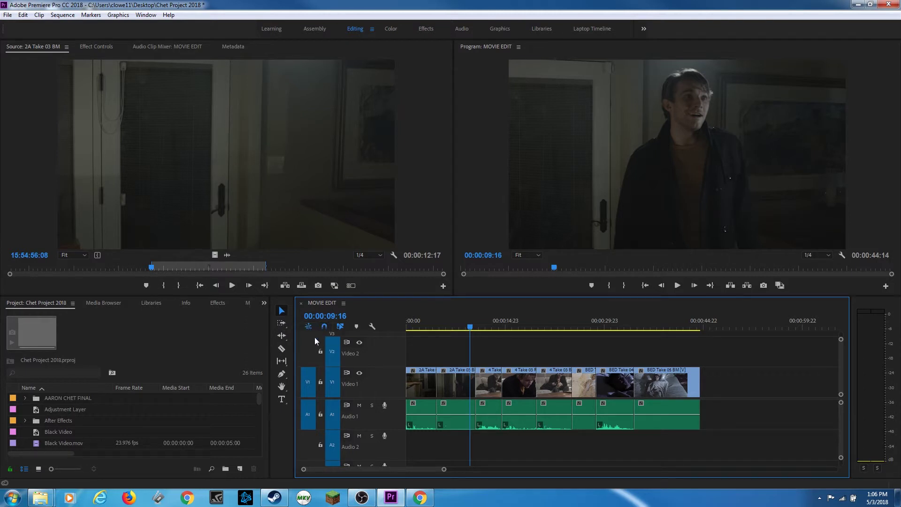
{"action": "left_click", "coordinate": [281, 386]}
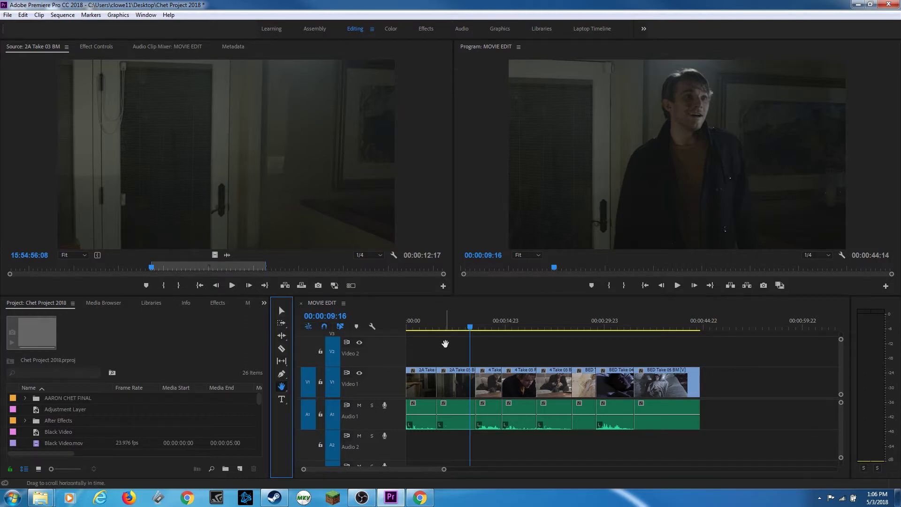
{"action": "key", "text": "v"}
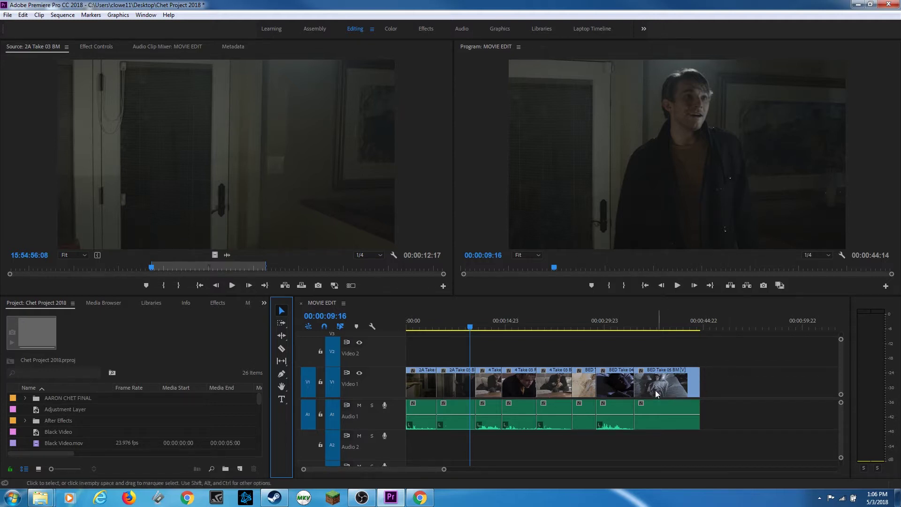
Try deleting the final BED Take 06 BM clip together with the first scene 4 clip, and undo the deletion.
{"action": "left_click", "coordinate": [669, 384]}
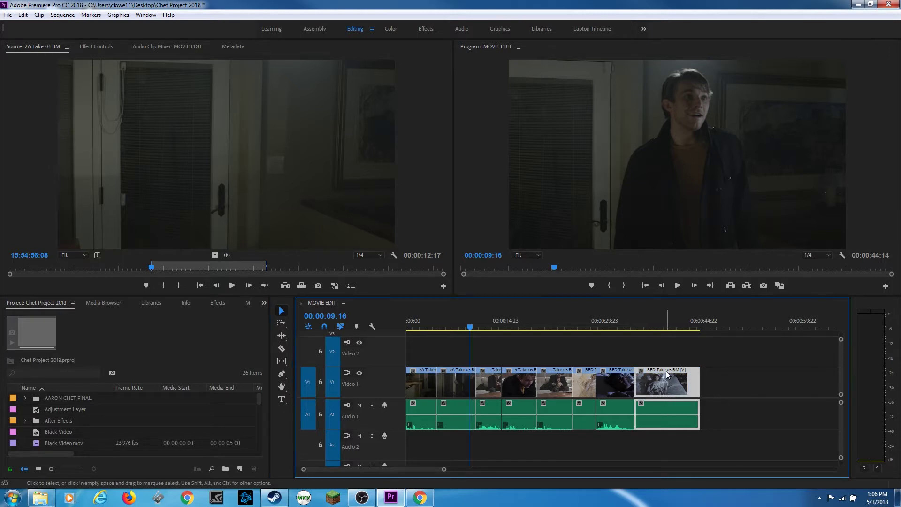
{"action": "left_click", "coordinate": [492, 385], "text": "shift"}
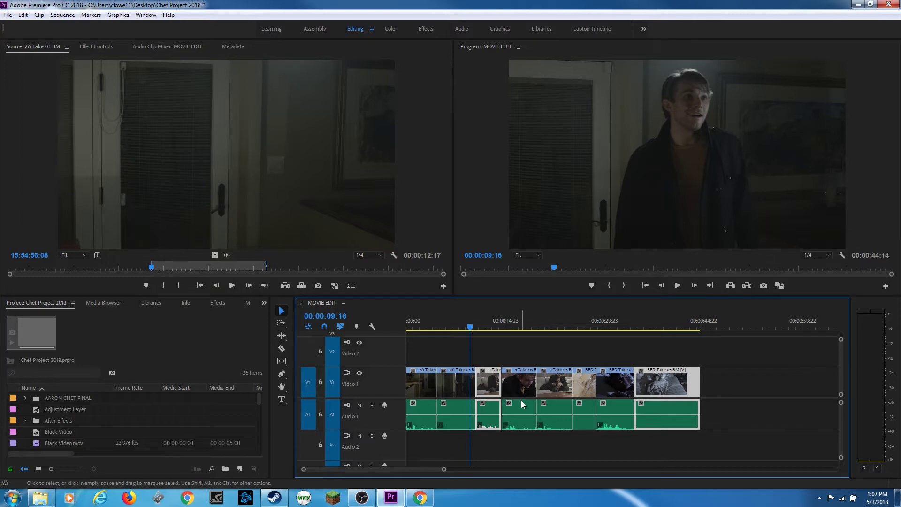
{"action": "key", "text": "Delete"}
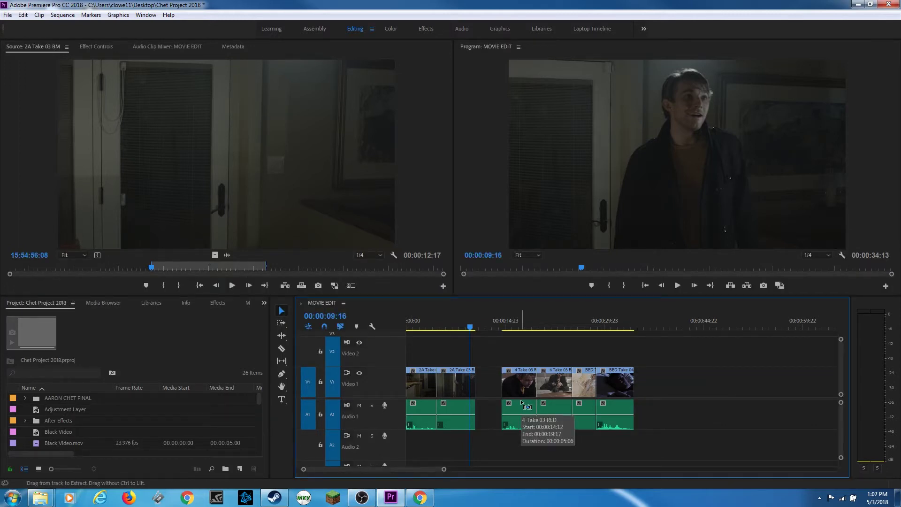
{"action": "key", "text": "ctrl+z"}
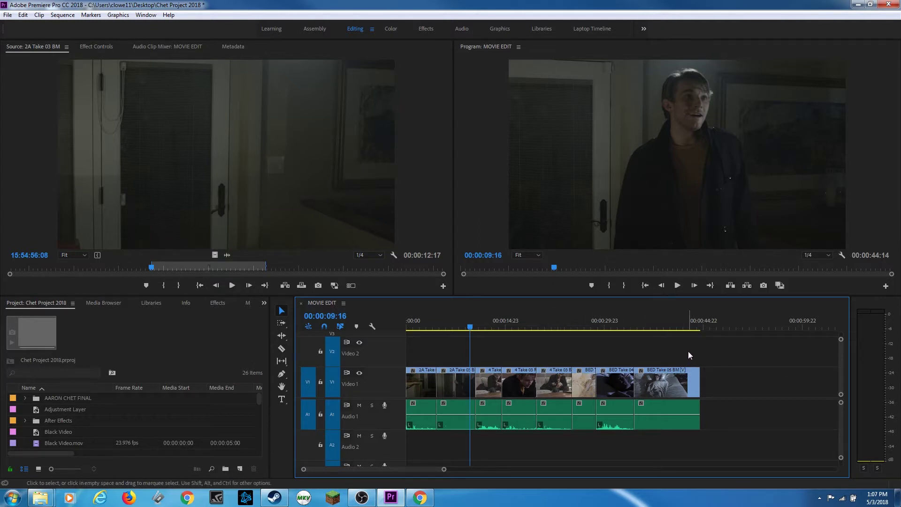
Try shifting the last six clips about 11 seconds later and overwriting the first scene 4 clips with BED Take 06 BM, undoing each move.
{"action": "left_click_drag", "start_coordinate": [683, 347], "coordinate": [490, 418]}
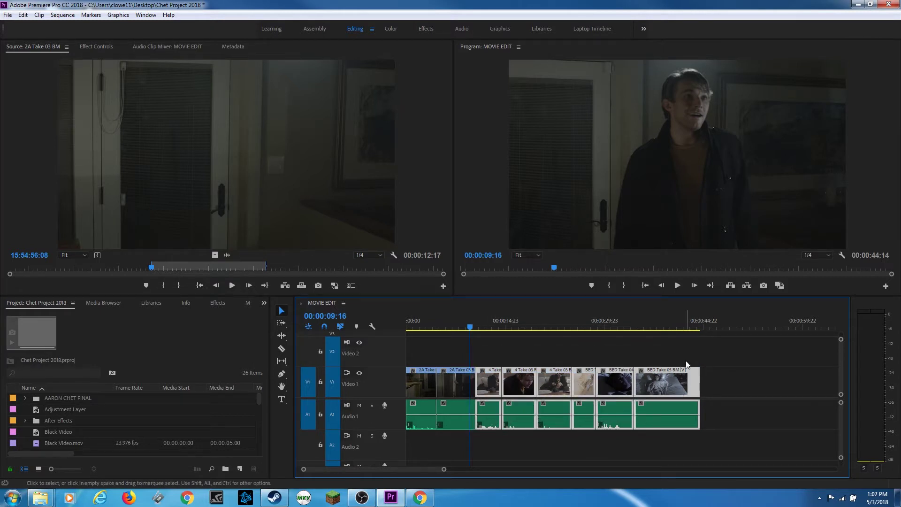
{"action": "left_click_drag", "start_coordinate": [652, 381], "coordinate": [722, 382]}
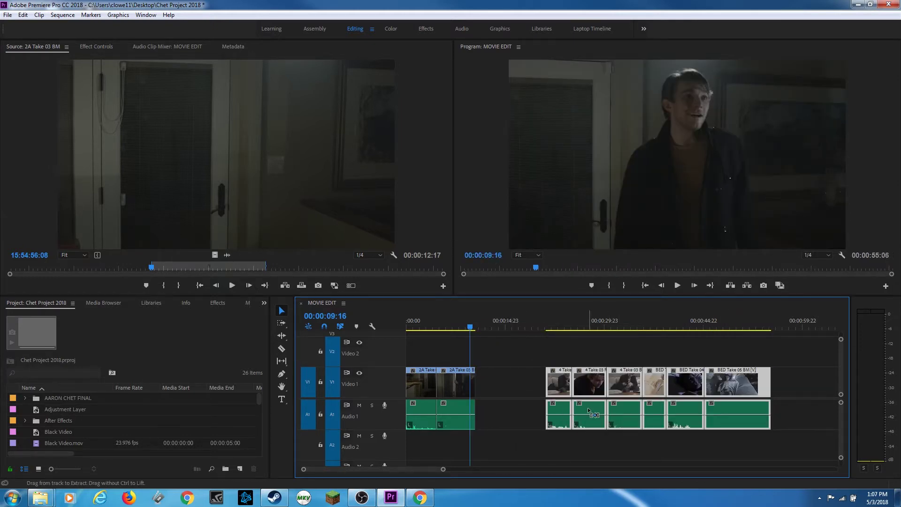
{"action": "key", "text": "ctrl+z"}
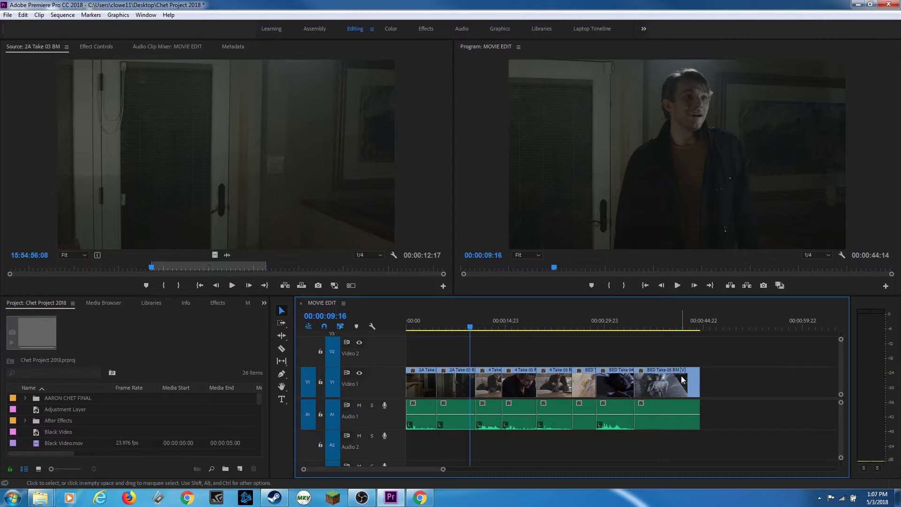
{"action": "left_click_drag", "start_coordinate": [680, 376], "coordinate": [522, 414]}
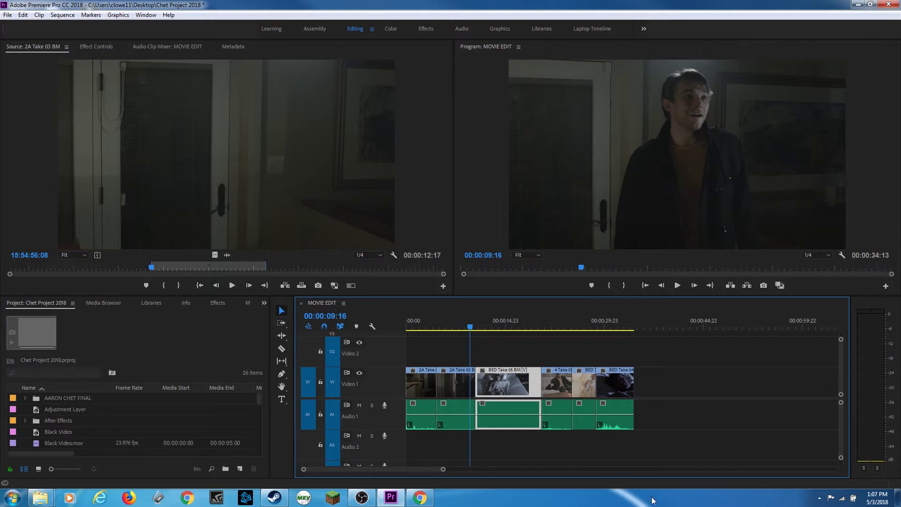
{"action": "key", "text": "ctrl+z"}
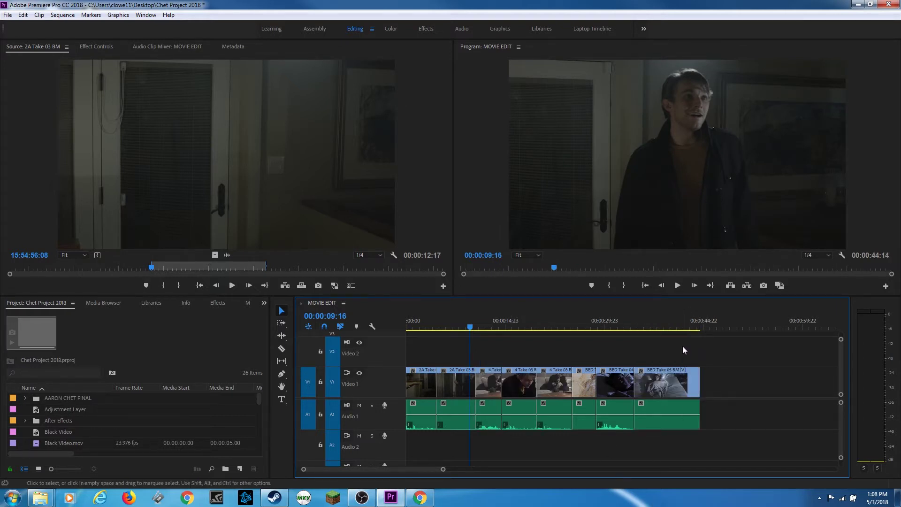
Try deleting the three BED clips together with 2A Take 03 BM and the clip after it, and undo the deletion.
{"action": "left_click_drag", "start_coordinate": [682, 347], "coordinate": [574, 399]}
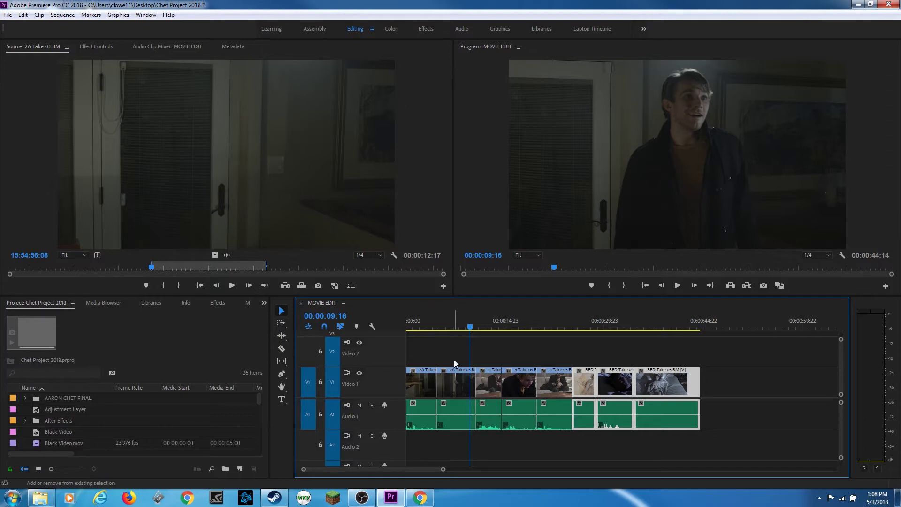
{"action": "left_click_drag", "start_coordinate": [450, 355], "coordinate": [501, 420]}
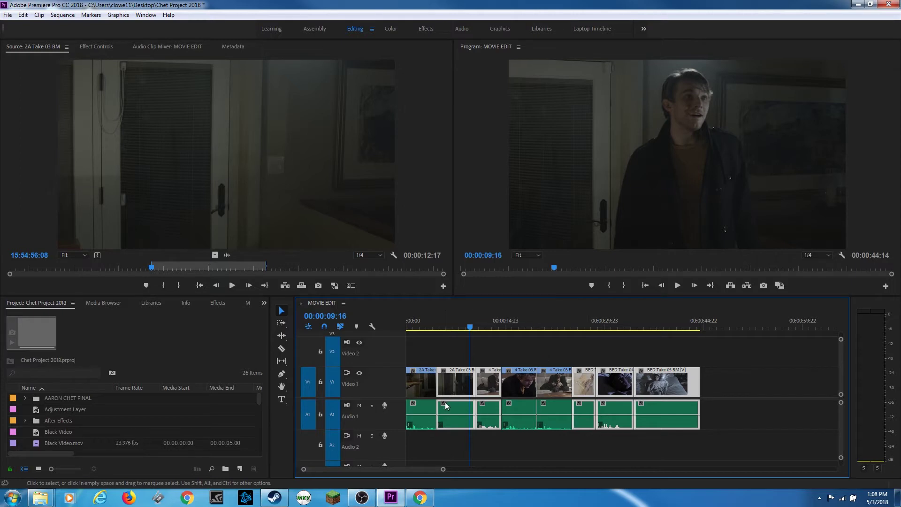
{"action": "key", "text": "Delete"}
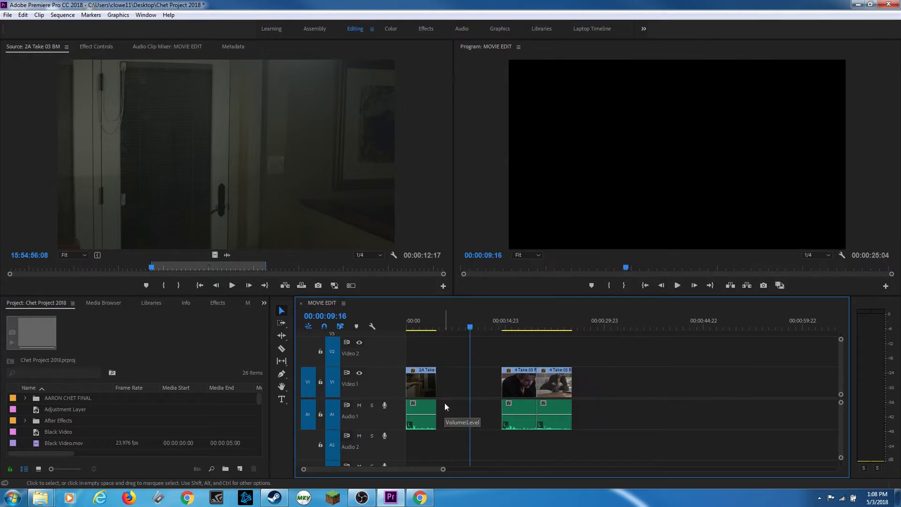
{"action": "key", "text": "ctrl+z"}
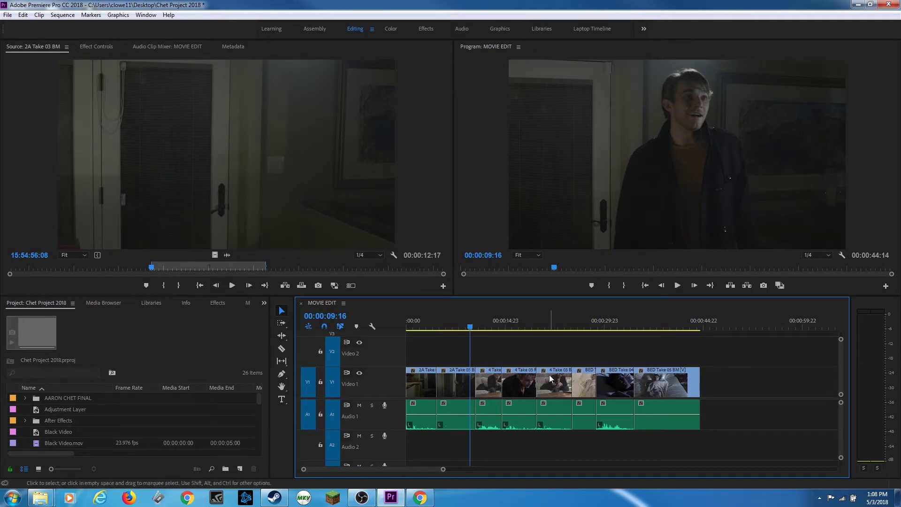
Try moving the 4 Take 03 RED clip past the end of the sequence, and undo the move.
{"action": "left_click", "coordinate": [518, 386]}
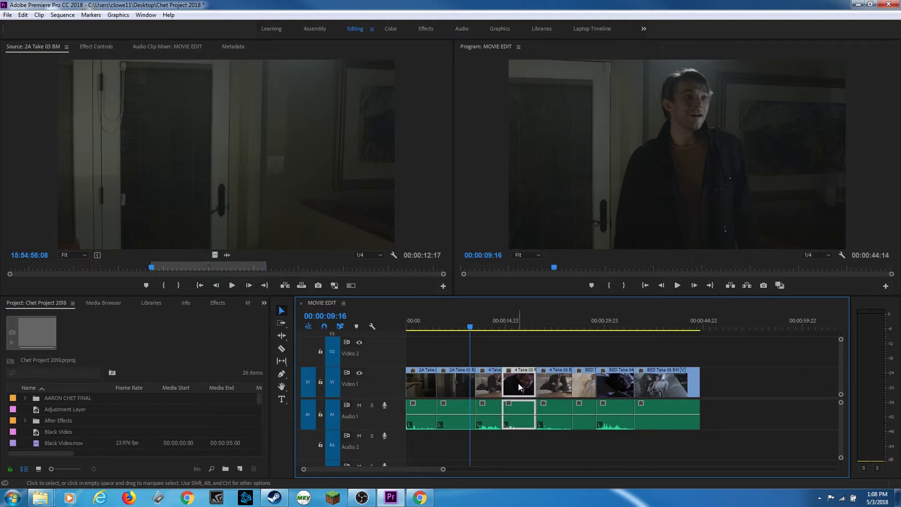
{"action": "left_click_drag", "start_coordinate": [518, 383], "coordinate": [778, 404]}
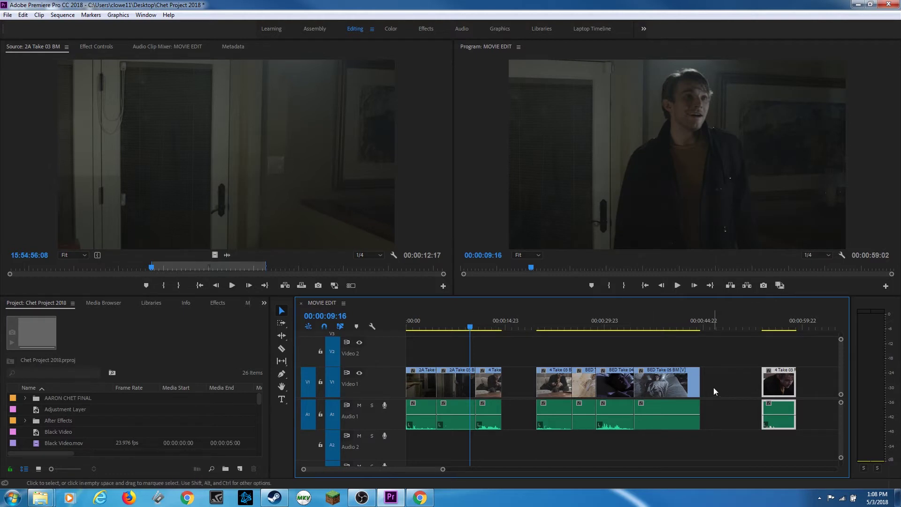
{"action": "key", "text": "ctrl+z"}
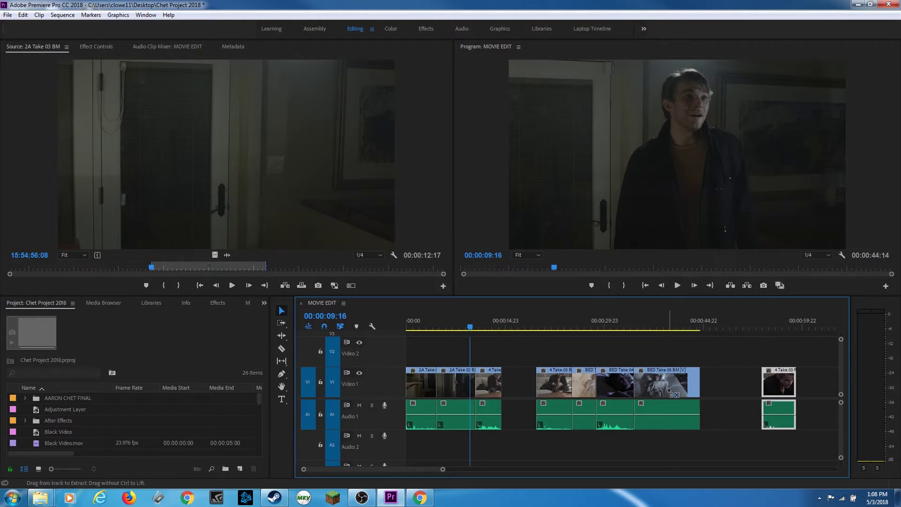
Try moving 4 Take 03 RED and the two clips following it past the end of the sequence, and undo the move.
{"action": "left_click_drag", "start_coordinate": [581, 352], "coordinate": [518, 389]}
{"action": "left_click_drag", "start_coordinate": [578, 354], "coordinate": [751, 411]}
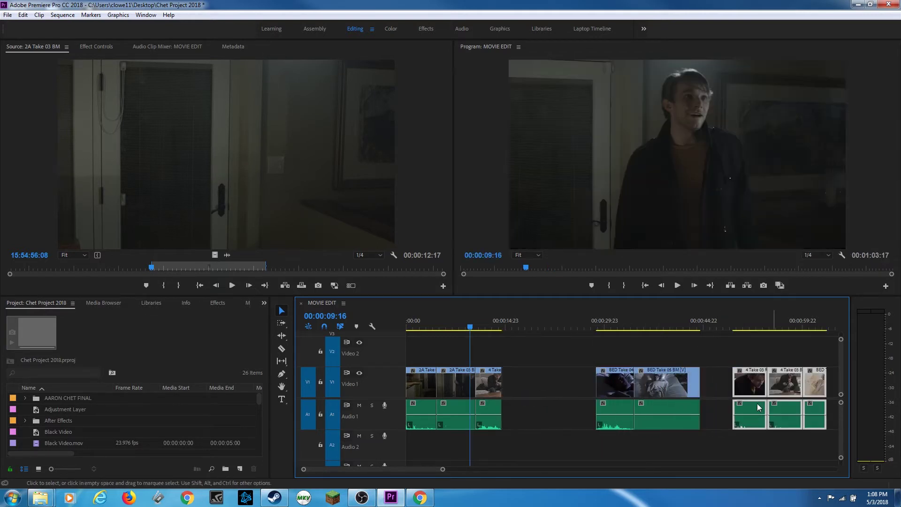
{"action": "key", "text": "ctrl+z"}
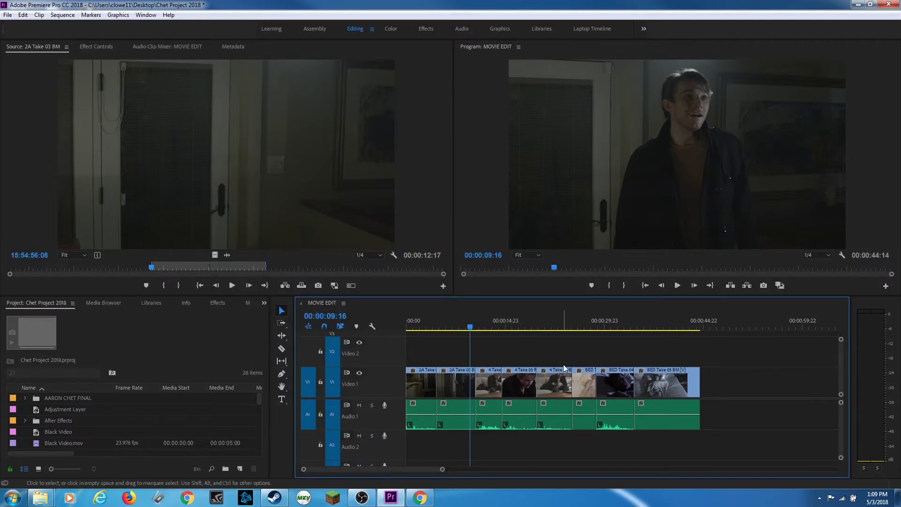
Shift the last four clips about 18 seconds later and place BED Take 06 BM in the resulting gap.
{"action": "left_click_drag", "start_coordinate": [545, 347], "coordinate": [667, 437]}
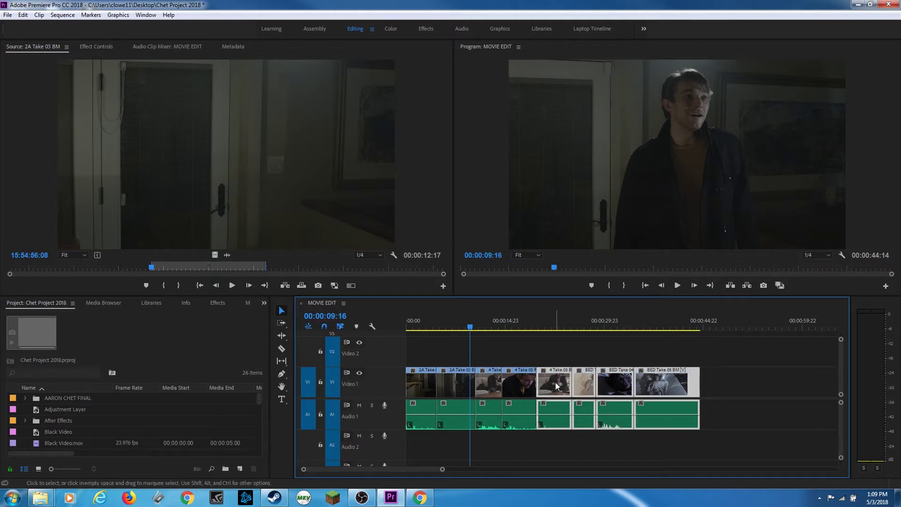
{"action": "left_click_drag", "start_coordinate": [556, 381], "coordinate": [652, 392]}
{"action": "left_click_drag", "start_coordinate": [784, 384], "coordinate": [584, 394]}
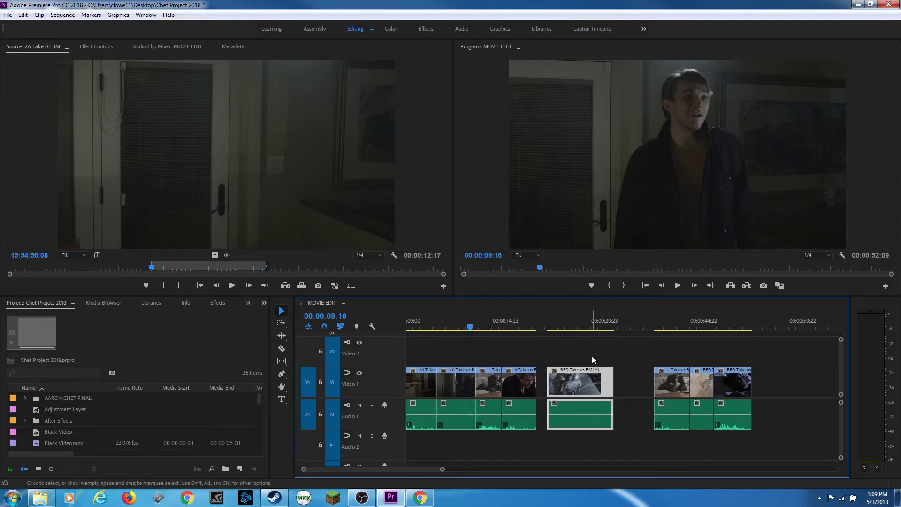
Snap BED Take 06 BM against the end of 4 Take 03 RED, and with snapping turned off reposition it leaving a tiny gap.
{"action": "left_click_drag", "start_coordinate": [584, 380], "coordinate": [567, 387]}
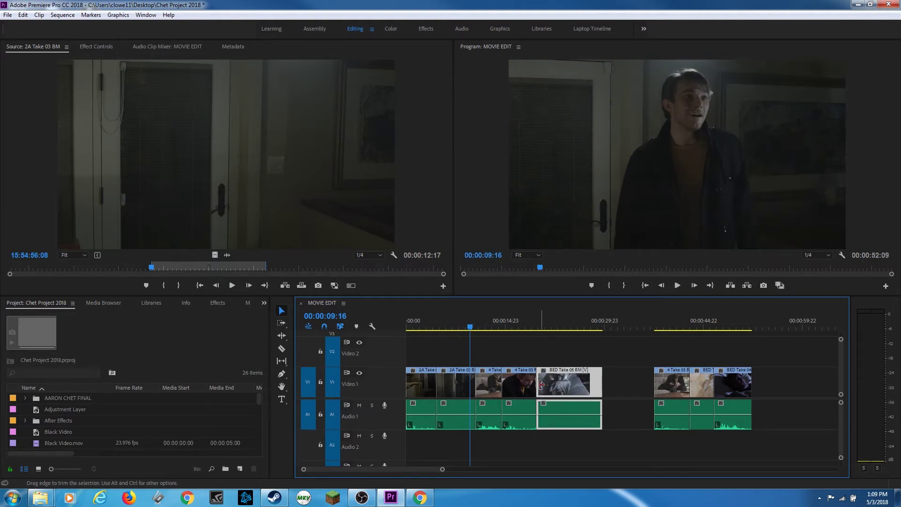
{"action": "left_click", "coordinate": [325, 326]}
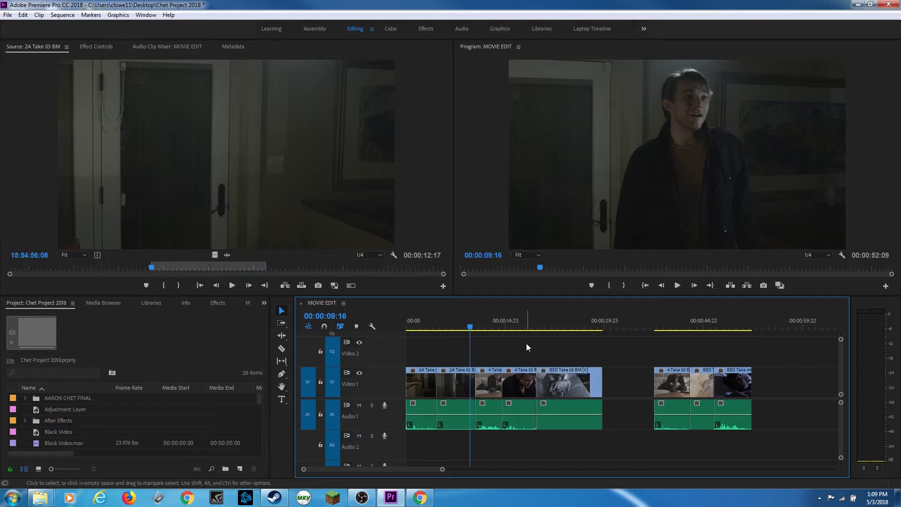
{"action": "left_click_drag", "start_coordinate": [587, 387], "coordinate": [568, 392]}
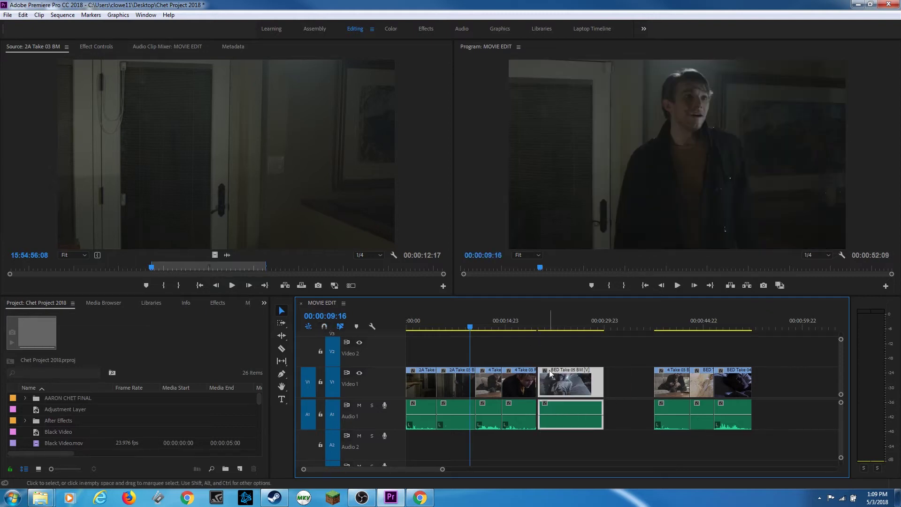
Play the sequence twice across the tiny gap between 4 Take 03 RED and BED Take 06 BM.
{"action": "left_click", "coordinate": [531, 327]}
{"action": "key", "text": "space"}
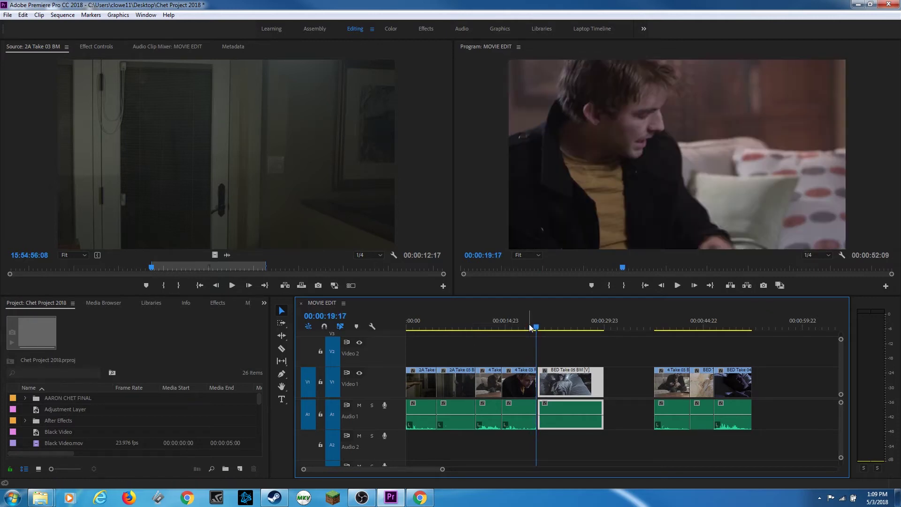
{"action": "key", "text": "space"}
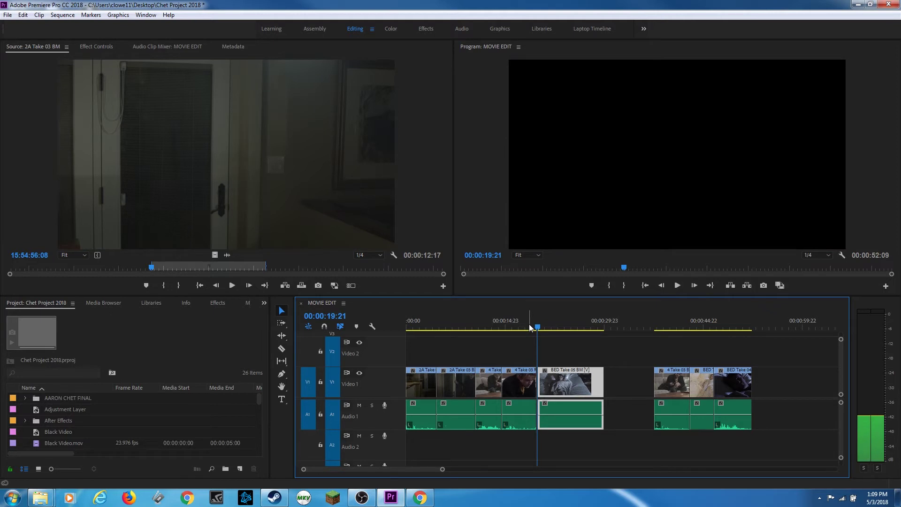
{"action": "left_click", "coordinate": [528, 323]}
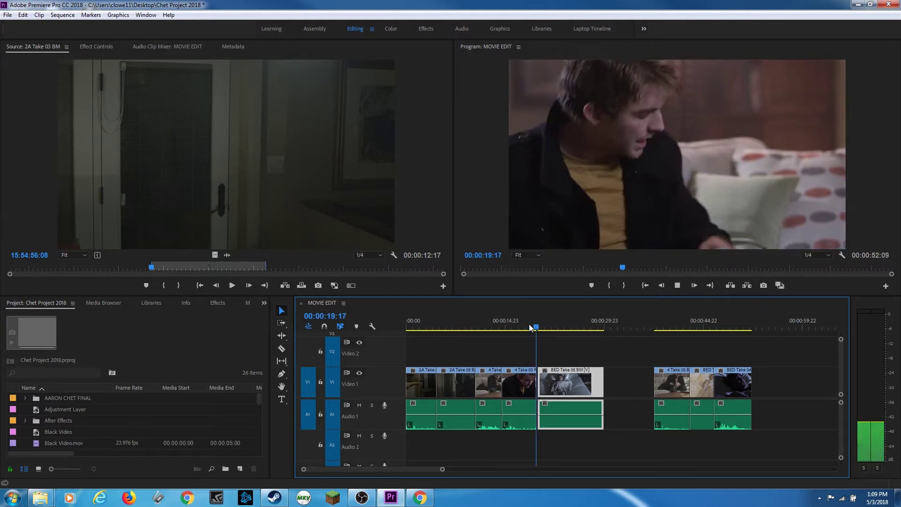
{"action": "key", "text": "space"}
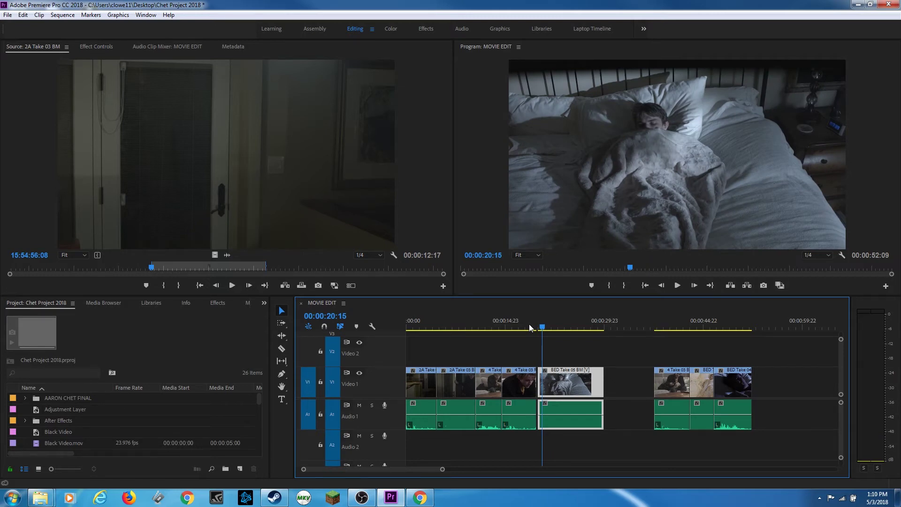
Close the tiny gap before BED Take 06 BM, and undo the clip moves back to the original arrangement with snapping on.
{"action": "left_click_drag", "start_coordinate": [547, 382], "coordinate": [545, 382]}
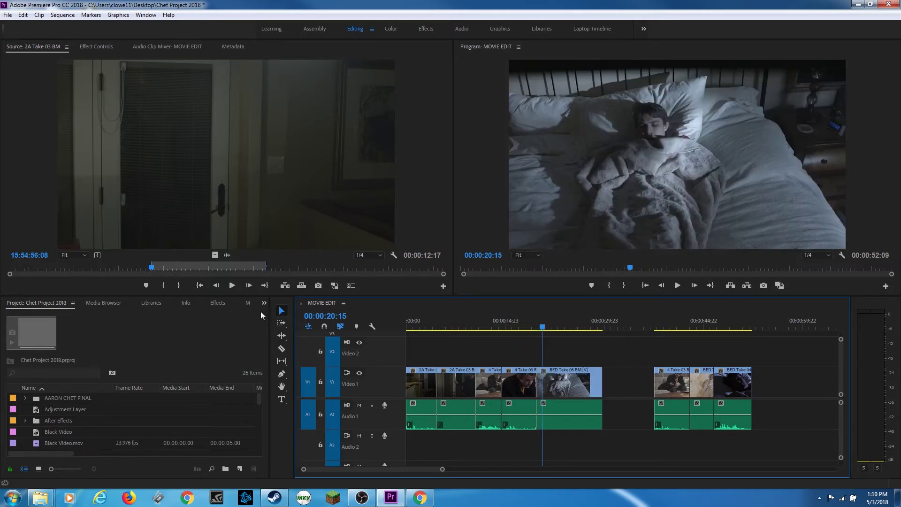
{"action": "key", "text": "ctrl+z"}
{"action": "left_click", "coordinate": [667, 327]}
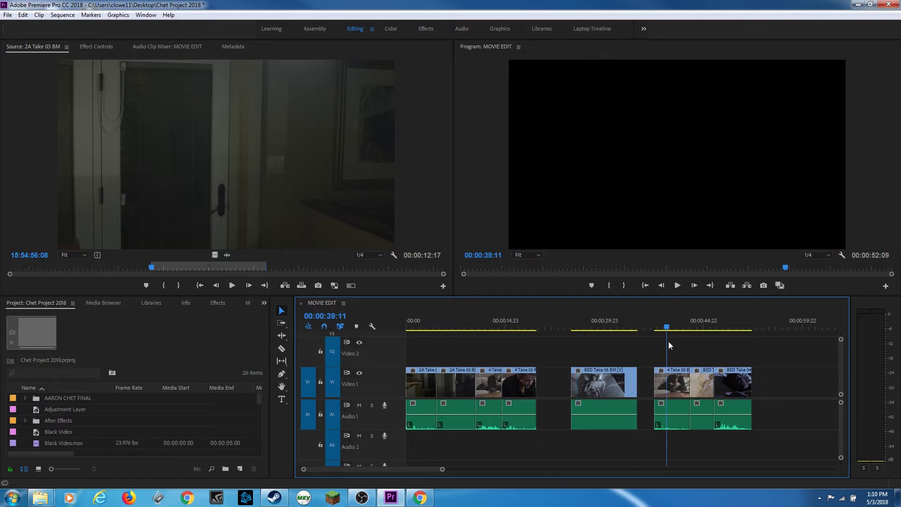
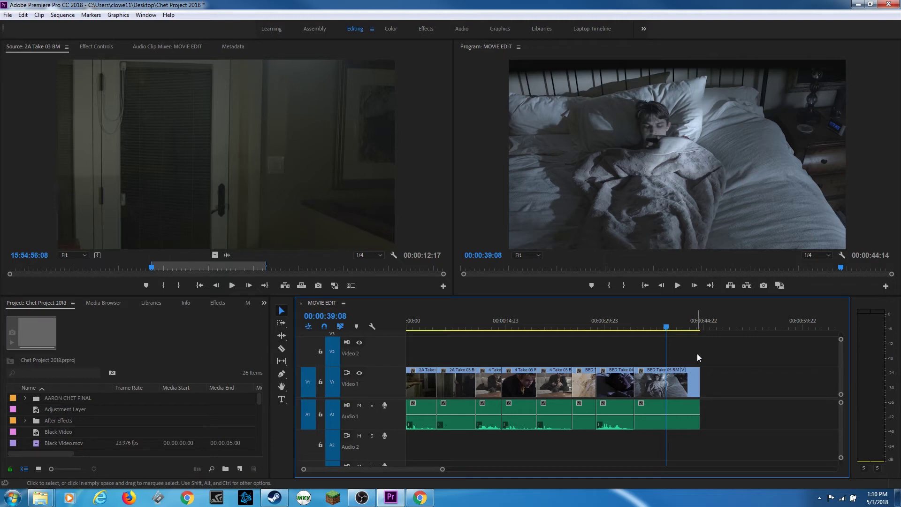
Cut BED Take 06 BM from the end of the sequence and paste it at the 00:00:39:08 playhead position, undoing both edits.
{"action": "left_click", "coordinate": [676, 380]}
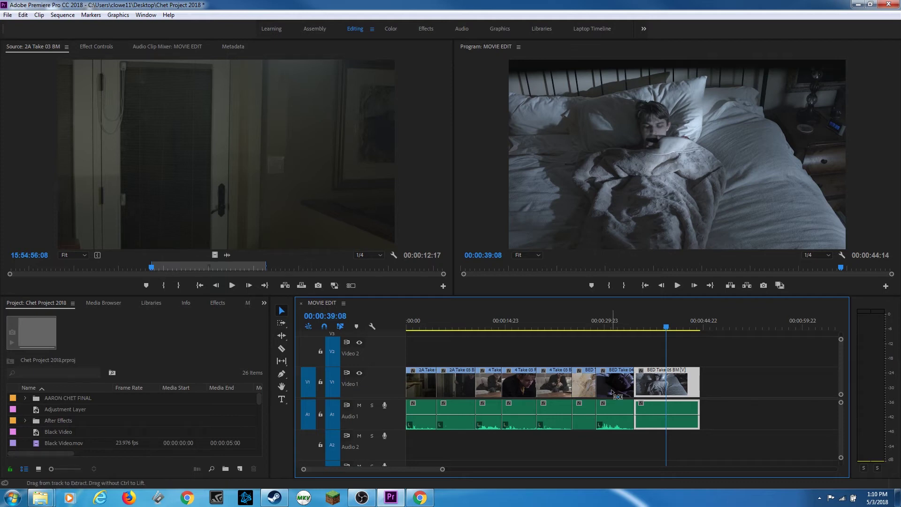
{"action": "key", "text": "Delete"}
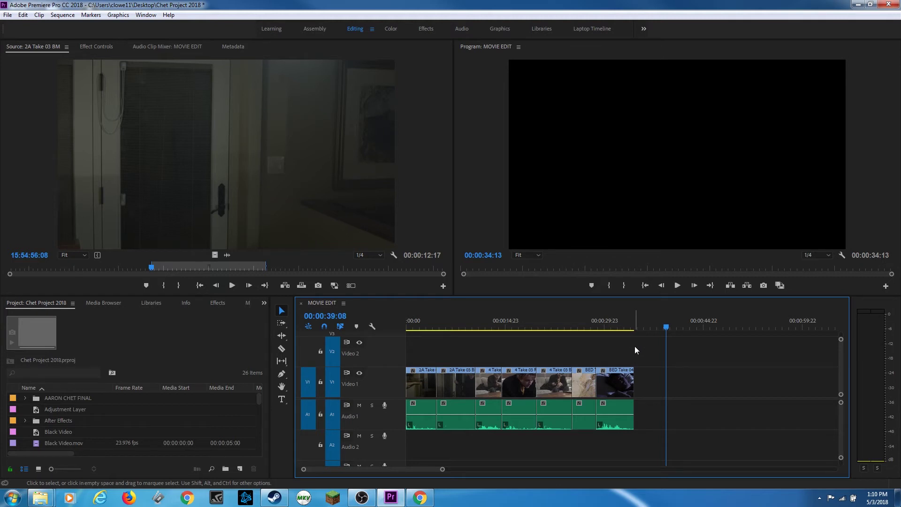
{"action": "key", "text": "ctrl+v"}
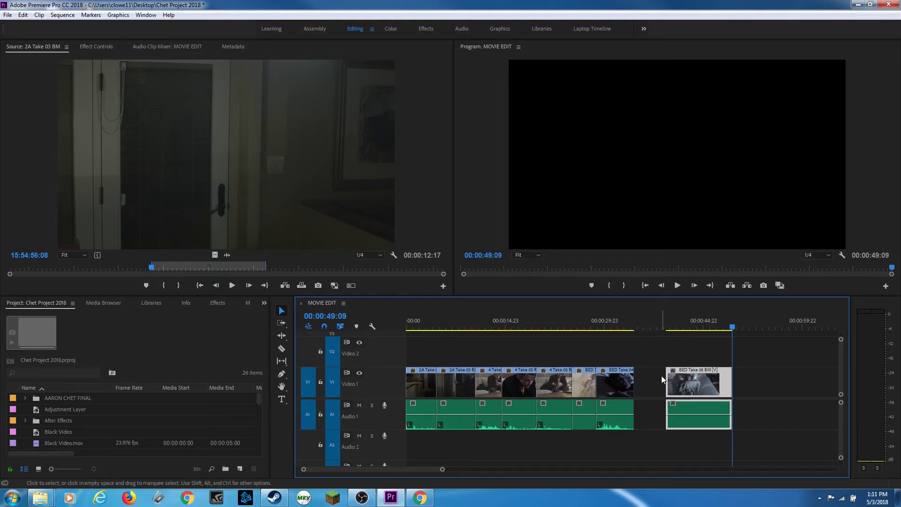
{"action": "key", "text": "ctrl+z"}
{"action": "key", "text": "ctrl+z"}
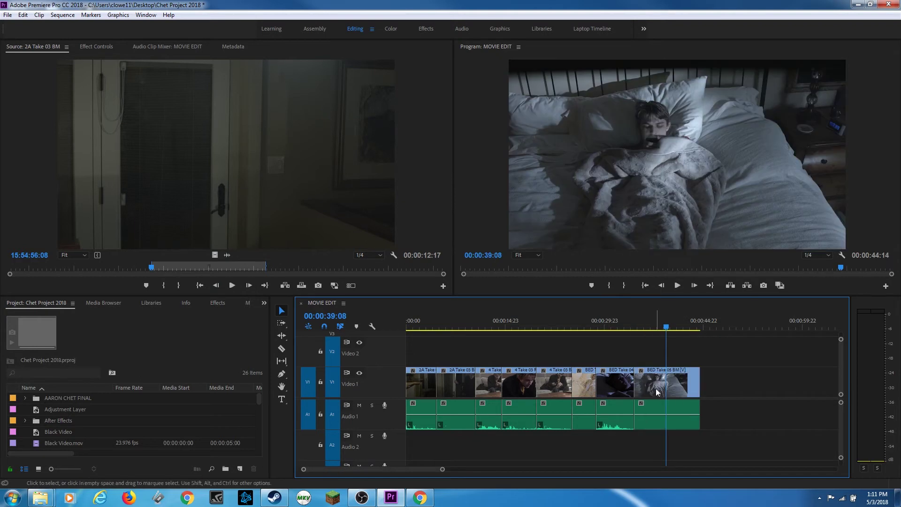
Cut BED Take 06 BM and step the playhead back through the edit points to the start of the 4 Take 03 clip.
{"action": "left_click", "coordinate": [655, 392]}
{"action": "key", "text": "Delete"}
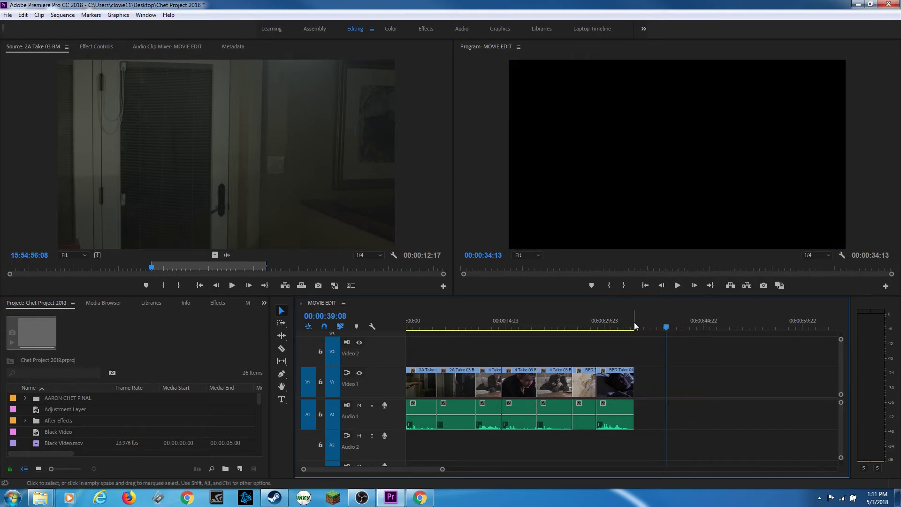
{"action": "key", "text": "Up"}
{"action": "key", "text": "Up"}
{"action": "key", "text": "Up"}
{"action": "key", "text": "Up"}
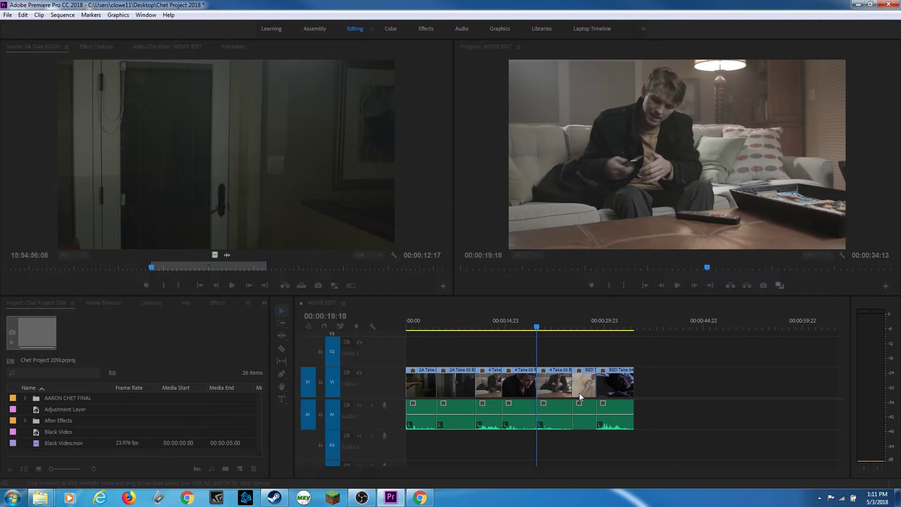
Place the playhead at the 00:00:19:18 edit point, paste BED Take 06 BM over the existing clips, and undo the paste.
{"action": "mouse_move", "coordinate": [540, 327]}
{"action": "left_mouse_down"}
{"action": "mouse_move", "coordinate": [547, 325]}
{"action": "mouse_move", "coordinate": [539, 335]}
{"action": "left_mouse_up"}
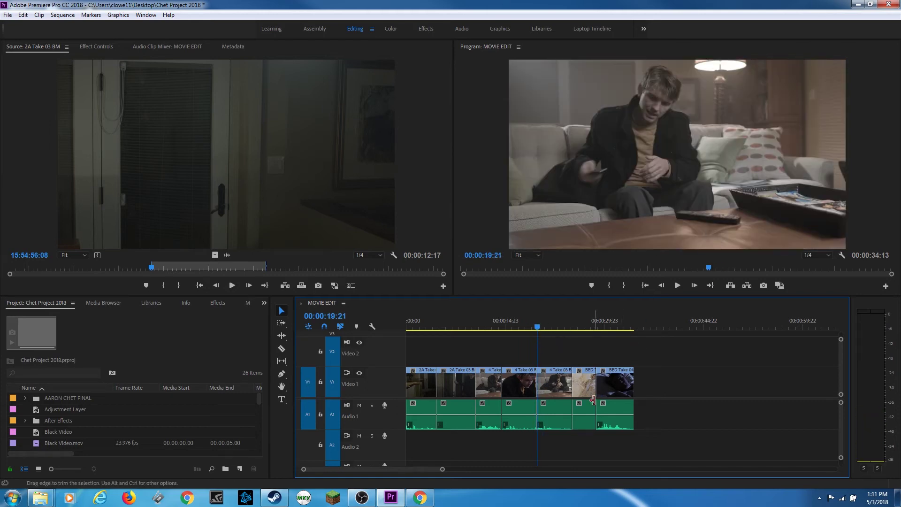
{"action": "left_click", "coordinate": [638, 325]}
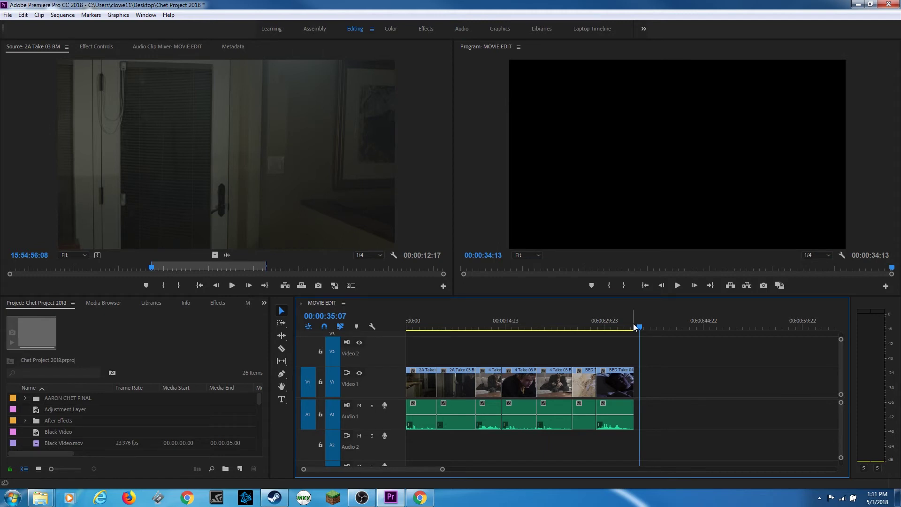
{"action": "key", "text": "Up"}
{"action": "key", "text": "Up"}
{"action": "key", "text": "Up"}
{"action": "key", "text": "Up"}
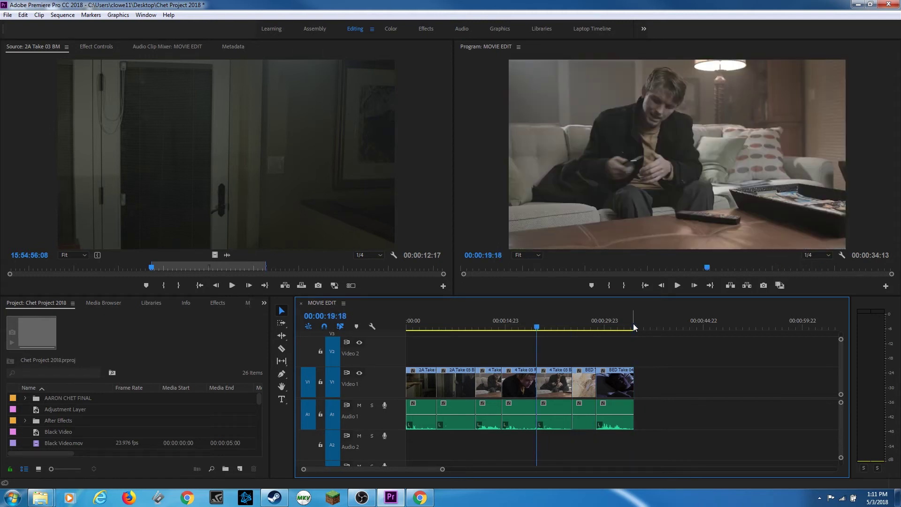
{"action": "key", "text": "ctrl+v"}
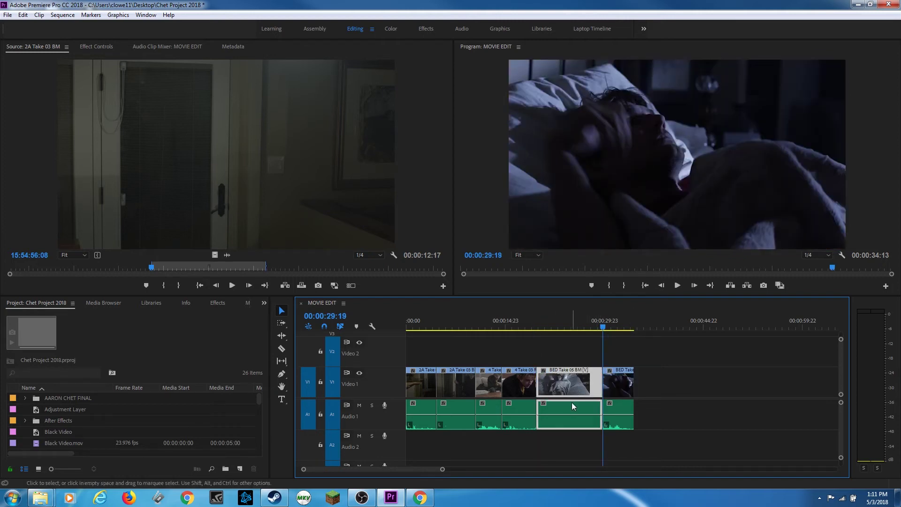
{"action": "key", "text": "ctrl+z"}
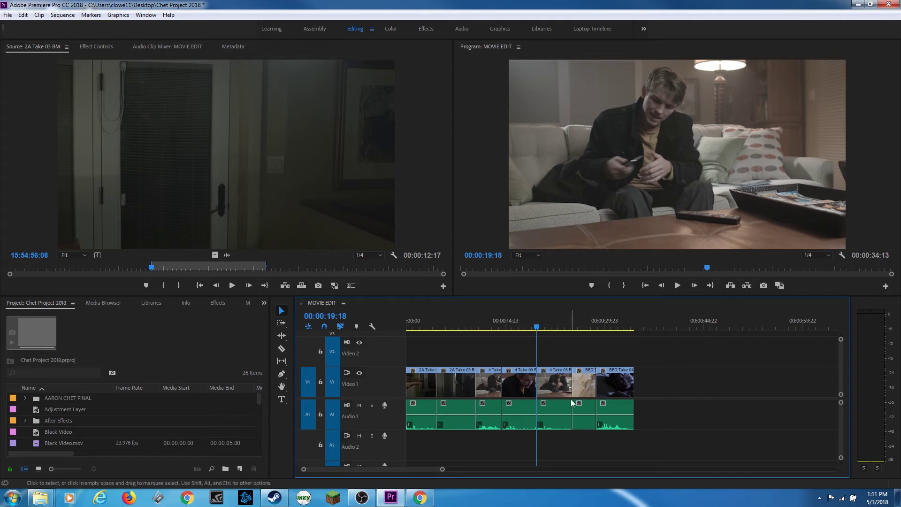
Paste-insert BED Take 06 BM at 00:00:19:18 so the following clips shift later, and undo back to the original arrangement.
{"action": "key", "text": "shift"}
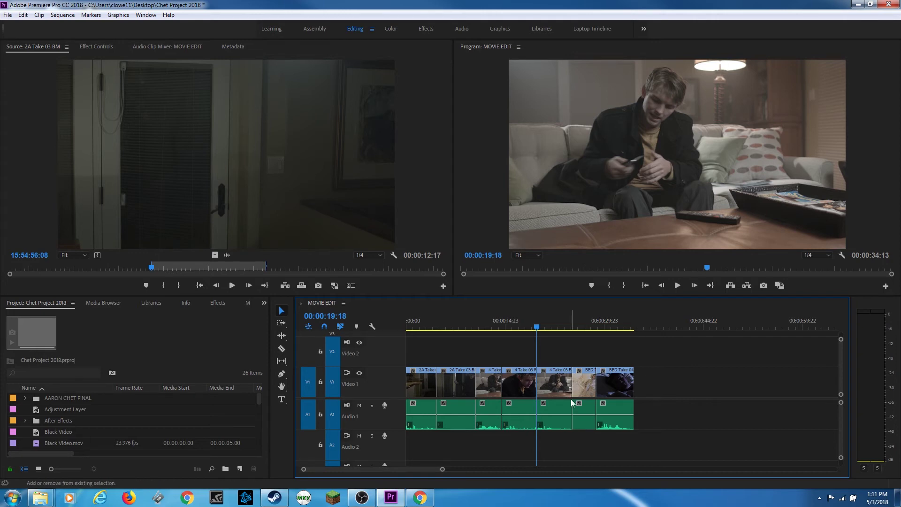
{"action": "key", "text": "ctrl+shift+v"}
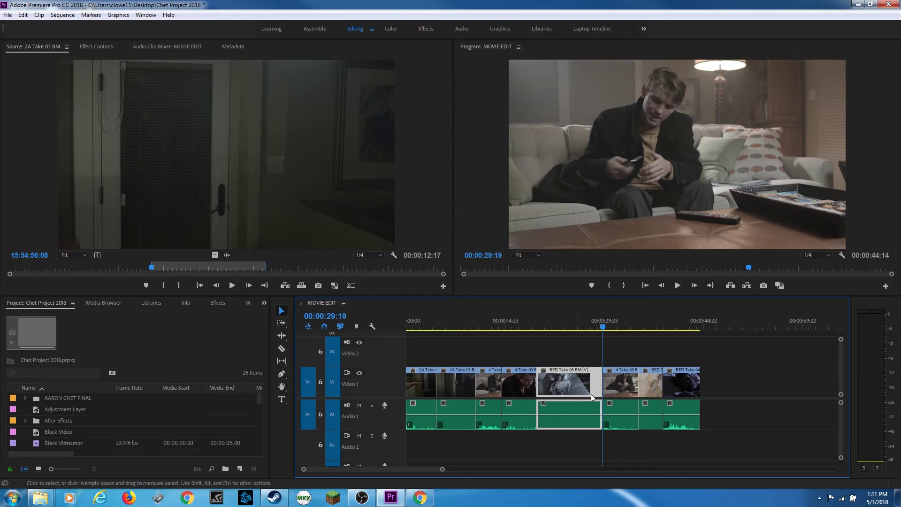
{"action": "key", "text": "ctrl+z"}
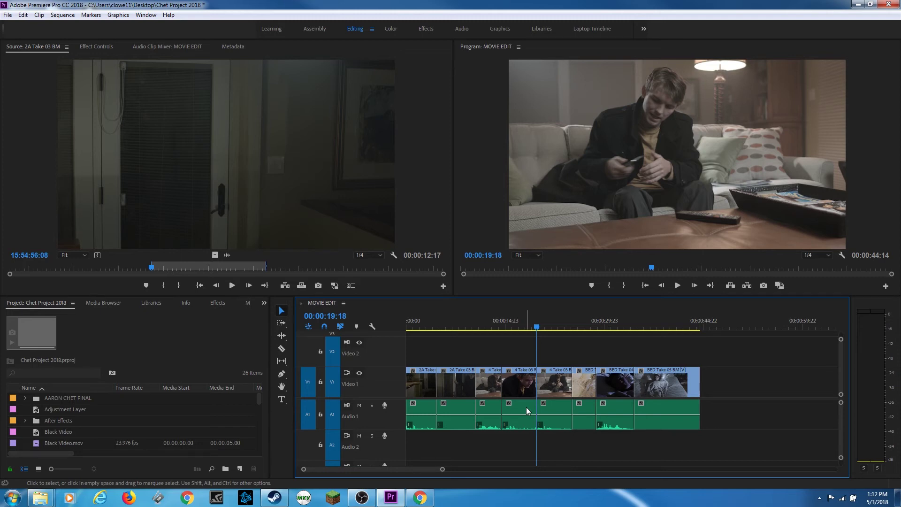
Put the playhead on the sequence's last frame, extend the end of BED Take 06 BM to 00:00:49:06, and undo the extension.
{"action": "key", "text": "End"}
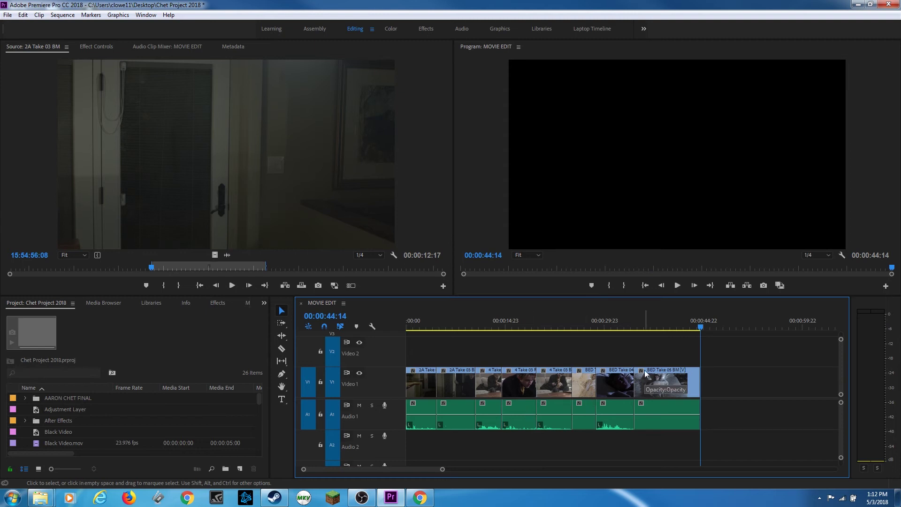
{"action": "key", "text": "Left"}
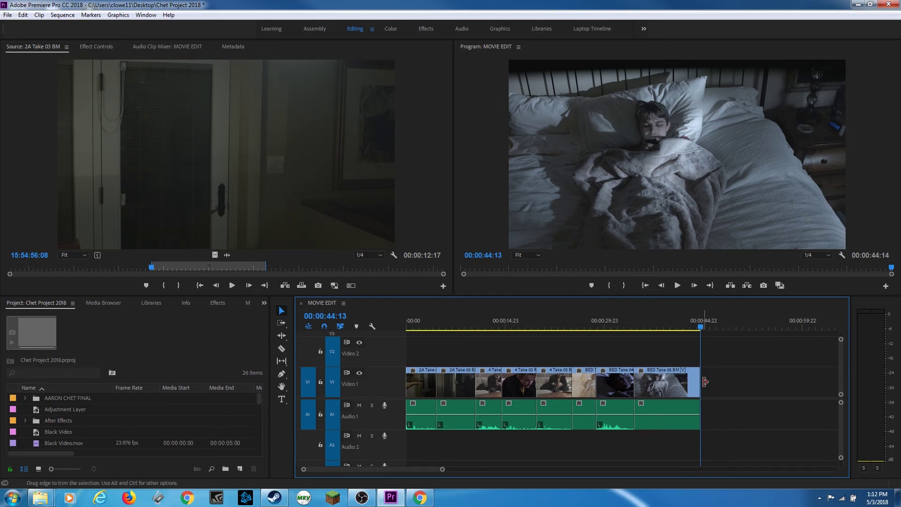
{"action": "left_click_drag", "start_coordinate": [705, 381], "coordinate": [637, 384]}
{"action": "left_click_drag", "start_coordinate": [699, 383], "coordinate": [730, 386]}
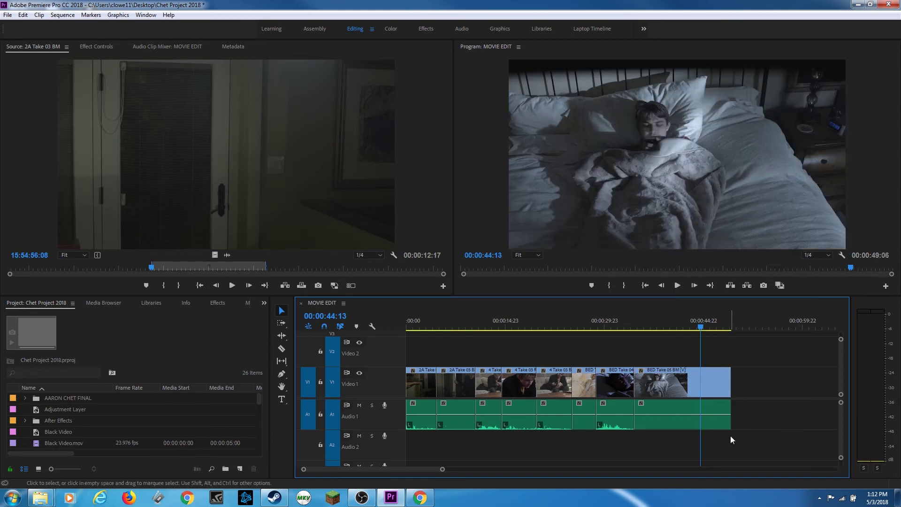
{"action": "key", "text": "ctrl+z"}
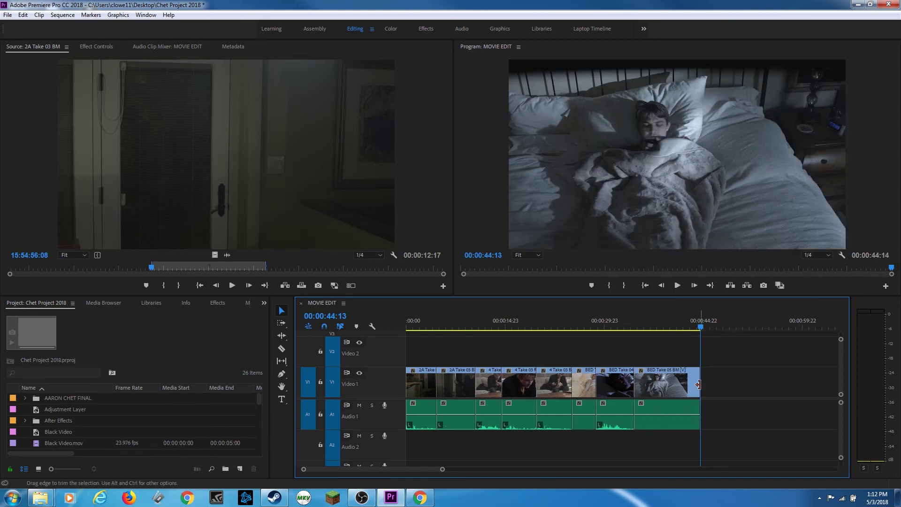
Trim the end of BED Take 06 BM to 00:00:39:22 and extend it back out to 00:00:44:14.
{"action": "left_click_drag", "start_coordinate": [700, 384], "coordinate": [734, 394]}
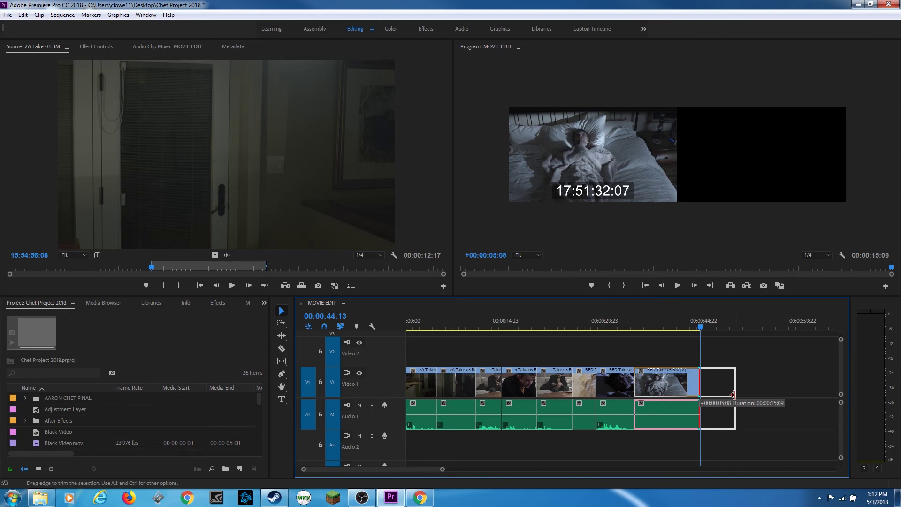
{"action": "left_click_drag", "start_coordinate": [734, 395], "coordinate": [669, 397]}
{"action": "left_click", "coordinate": [657, 322]}
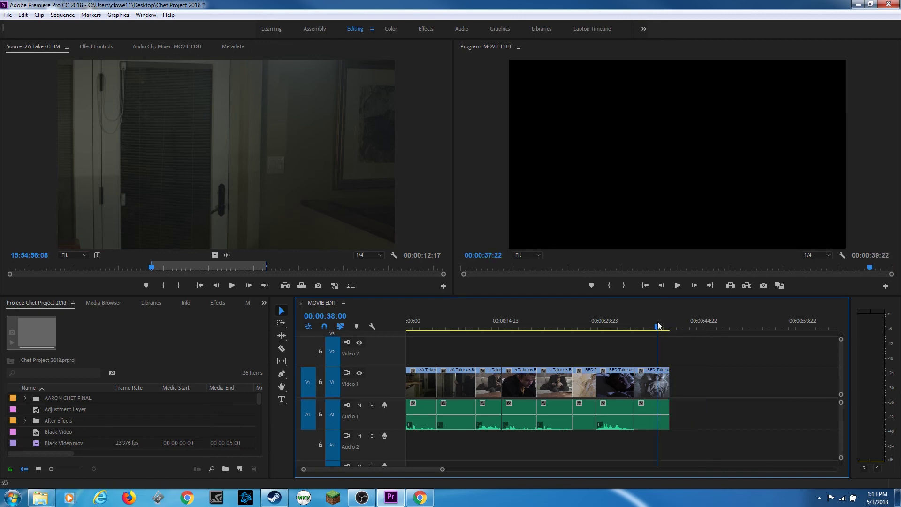
{"action": "left_click_drag", "start_coordinate": [674, 387], "coordinate": [699, 384]}
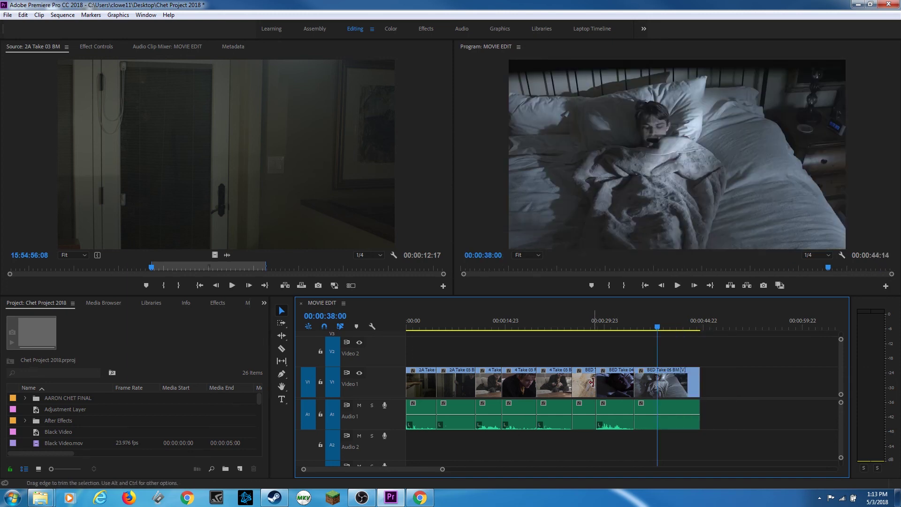
Shorten BED Take 05 from its end to a 00:00:02:00 duration and extend it back to the start of BED Take 04.
{"action": "left_click_drag", "start_coordinate": [592, 382], "coordinate": [583, 381]}
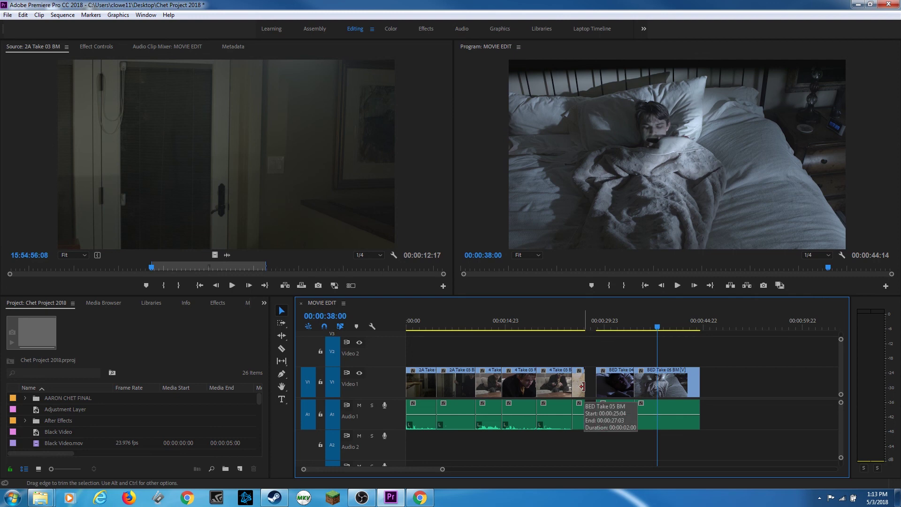
{"action": "left_click_drag", "start_coordinate": [582, 386], "coordinate": [595, 391]}
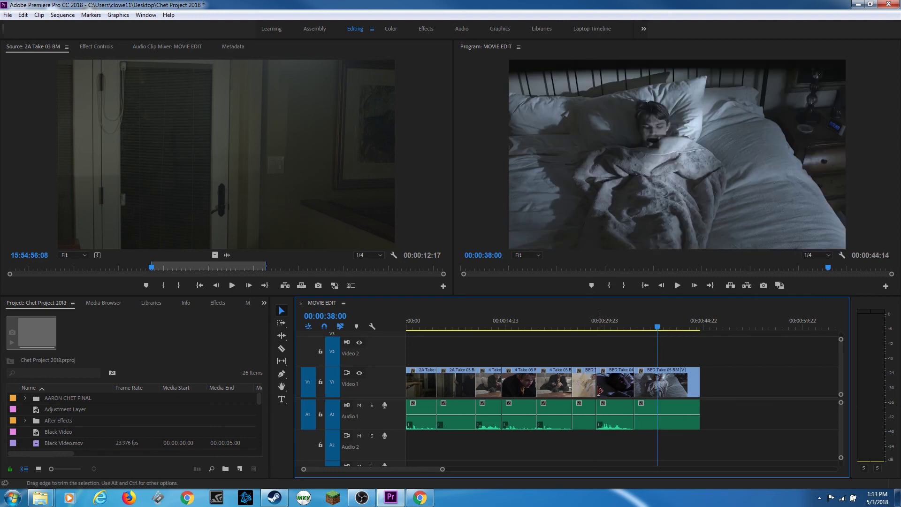